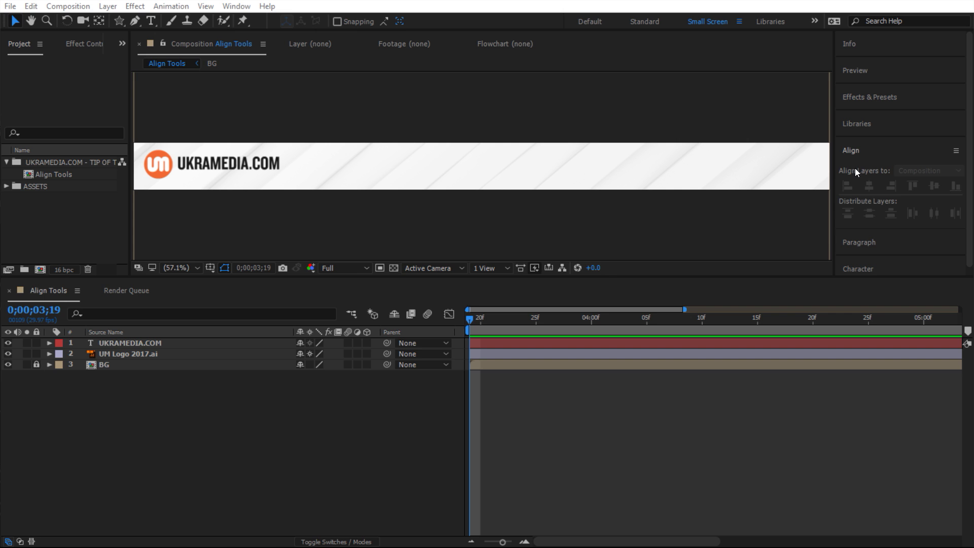
Select the UKRAMEDIA.COM text layer for aligning
left_click(237, 7)
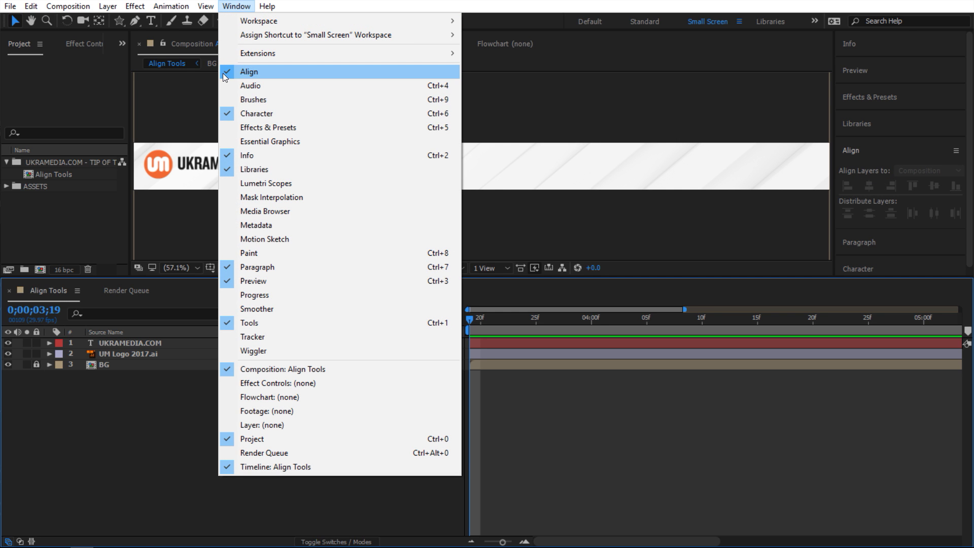
left_click(176, 419)
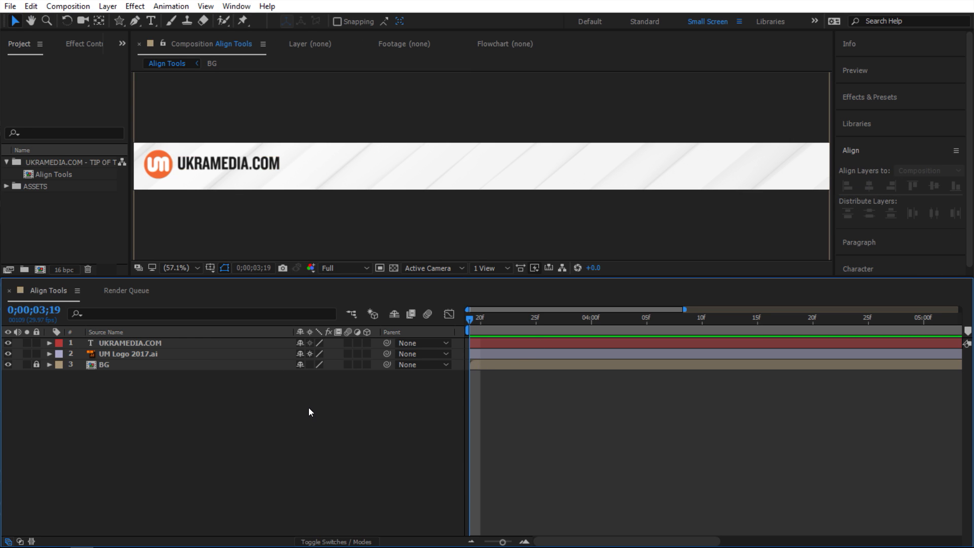
left_click(126, 344)
left_click(129, 342)
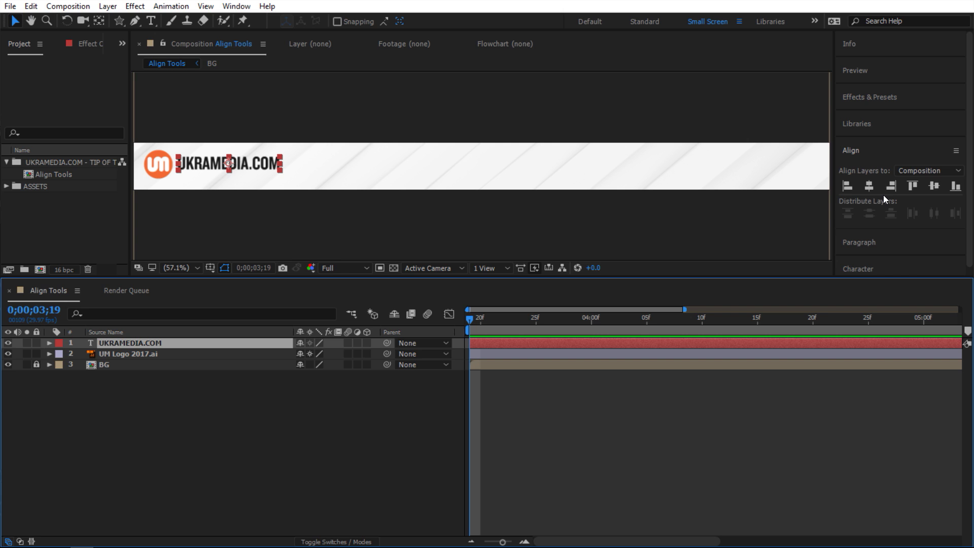
Try the Align buttons, leaving the text horizontally centred at the banner's bottom edge
left_click(848, 187)
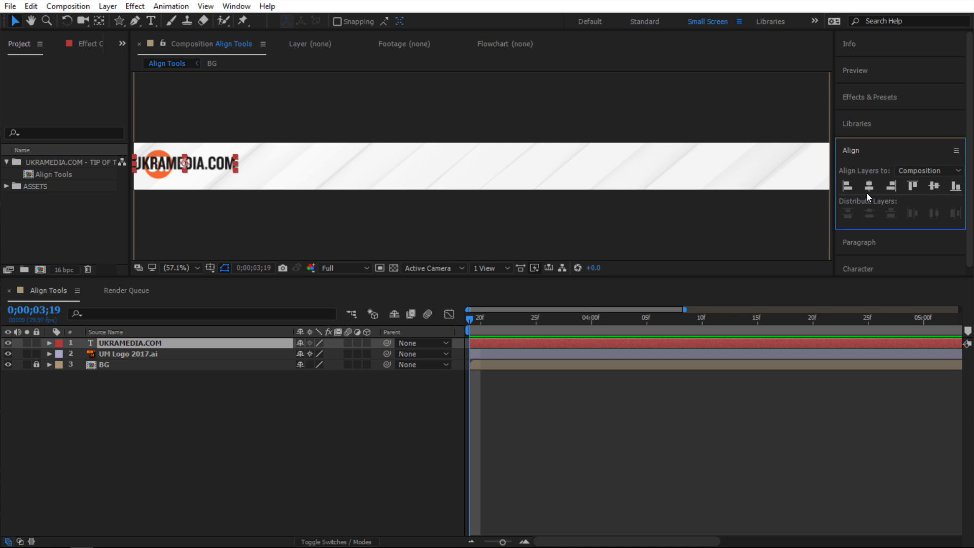
left_click(890, 186)
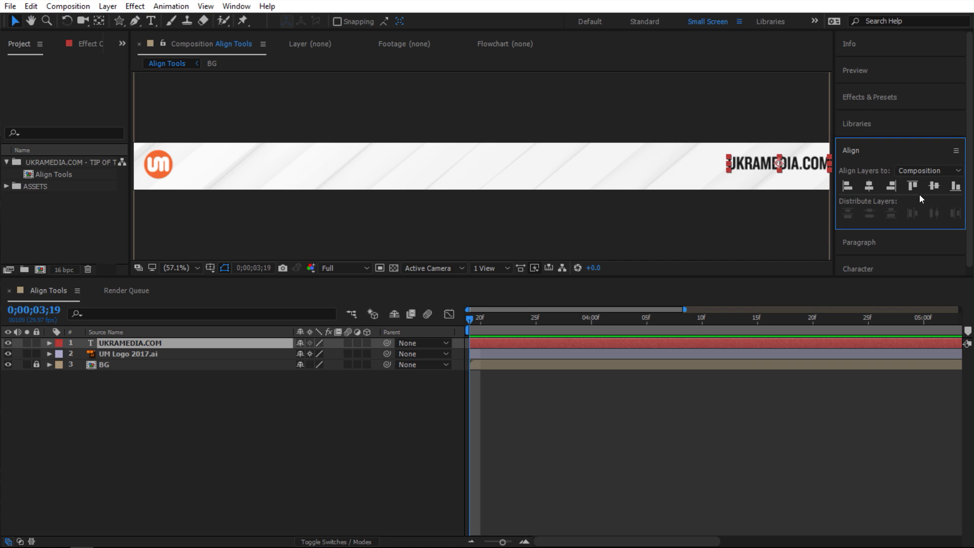
left_click(869, 187)
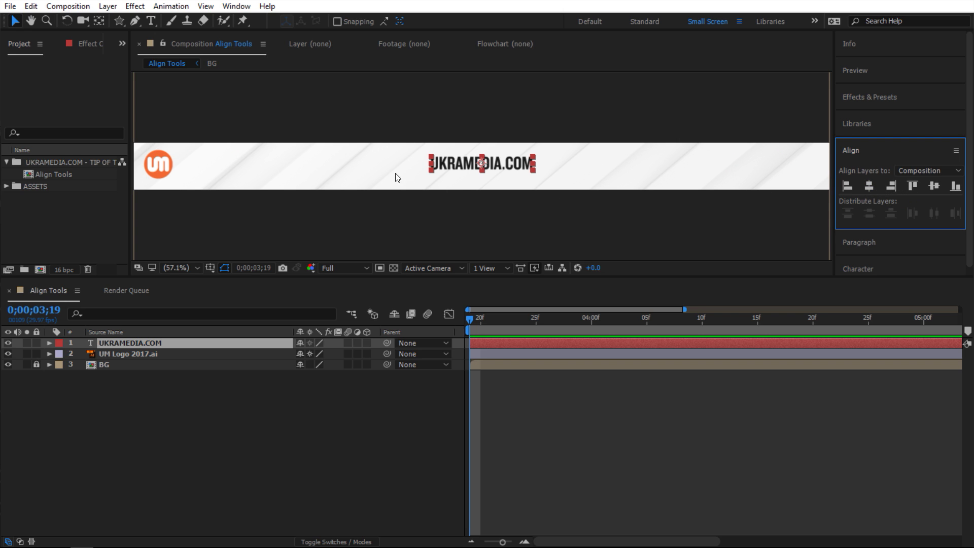
left_click(935, 187)
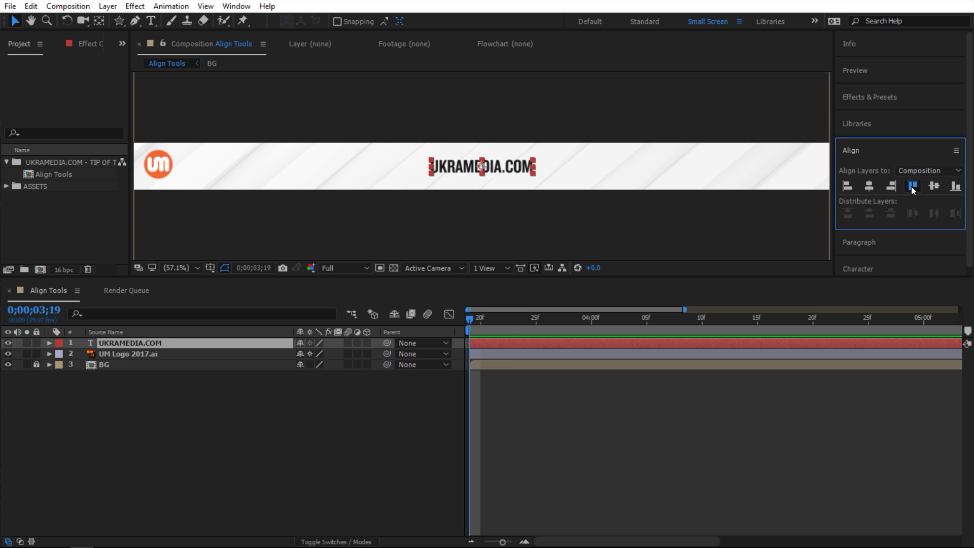
left_click(910, 187)
left_click(955, 186)
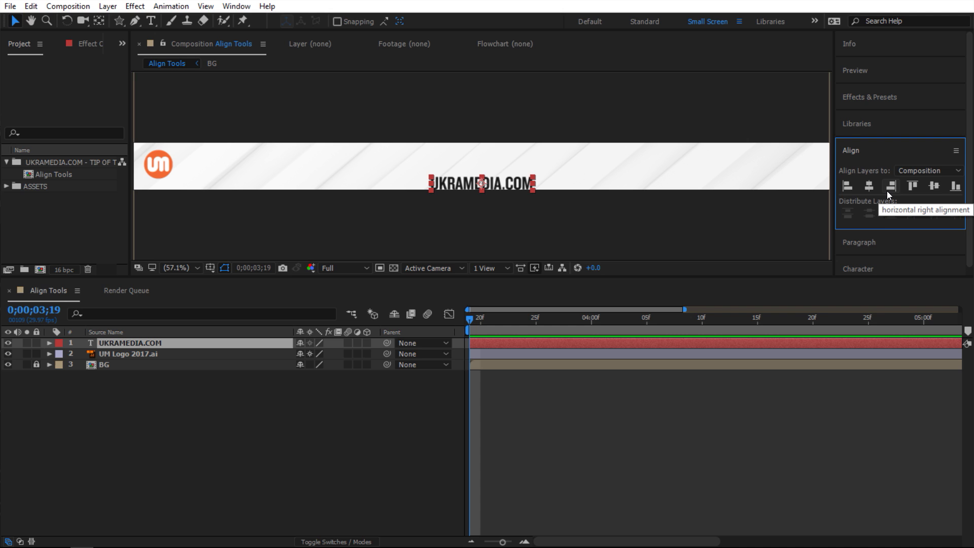
Move the text back beside the logo and bottom-align both layers to the selection
left_click_drag(527, 186, 277, 168)
left_click(179, 353, "shift")
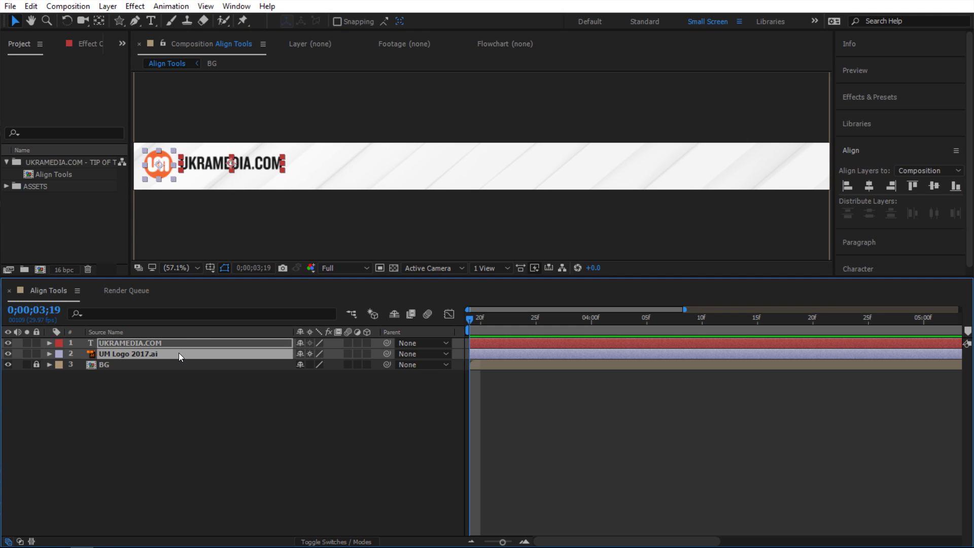
left_click(920, 173)
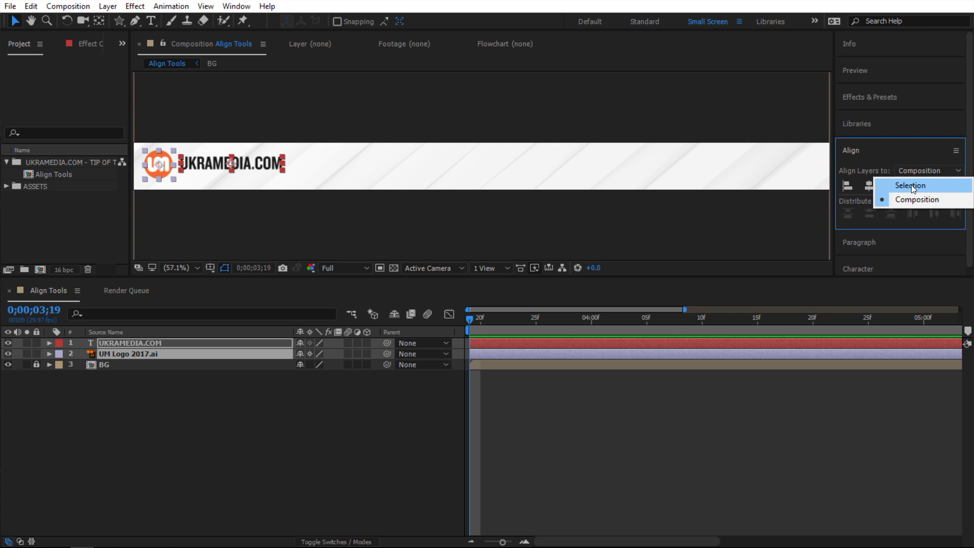
left_click(911, 184)
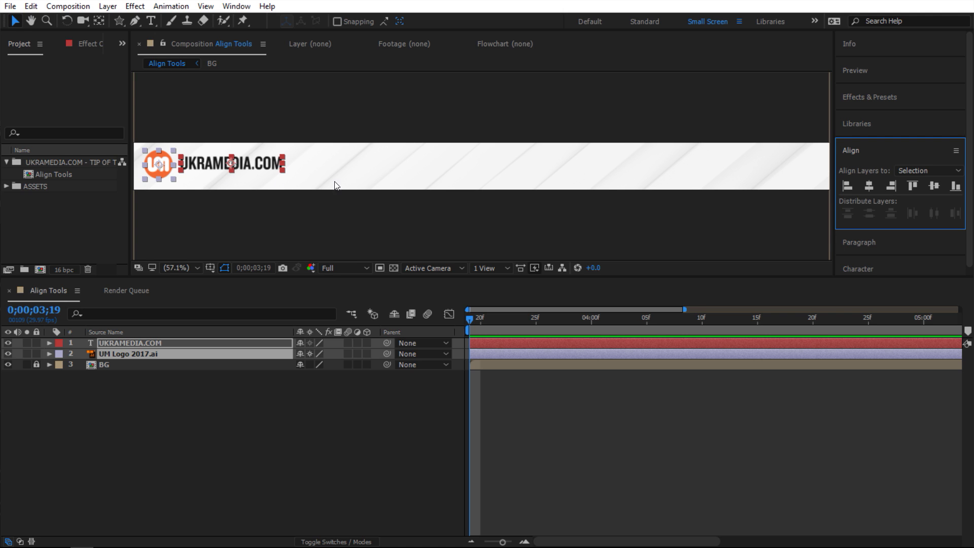
left_click(955, 186)
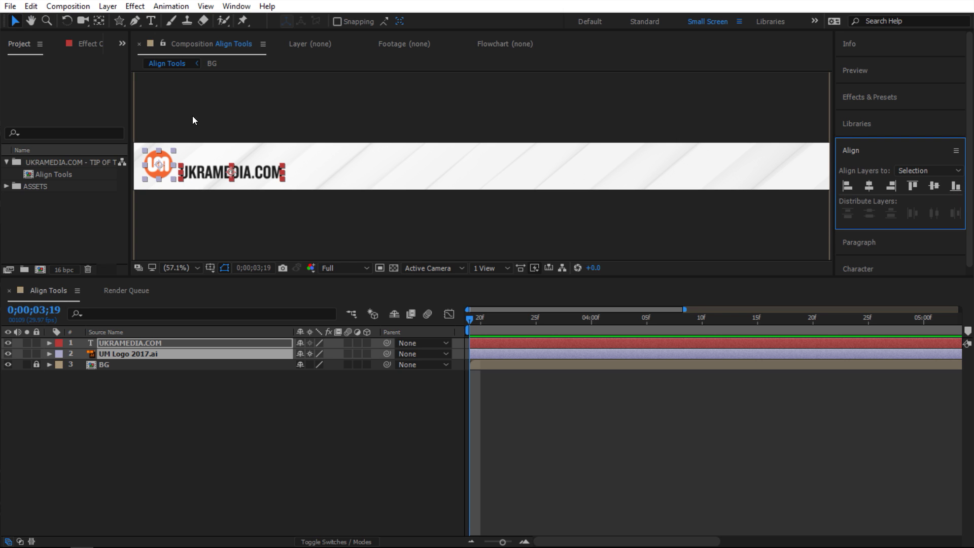
Align the logo and text to the composition's top edge, then deselect them
left_click(905, 169)
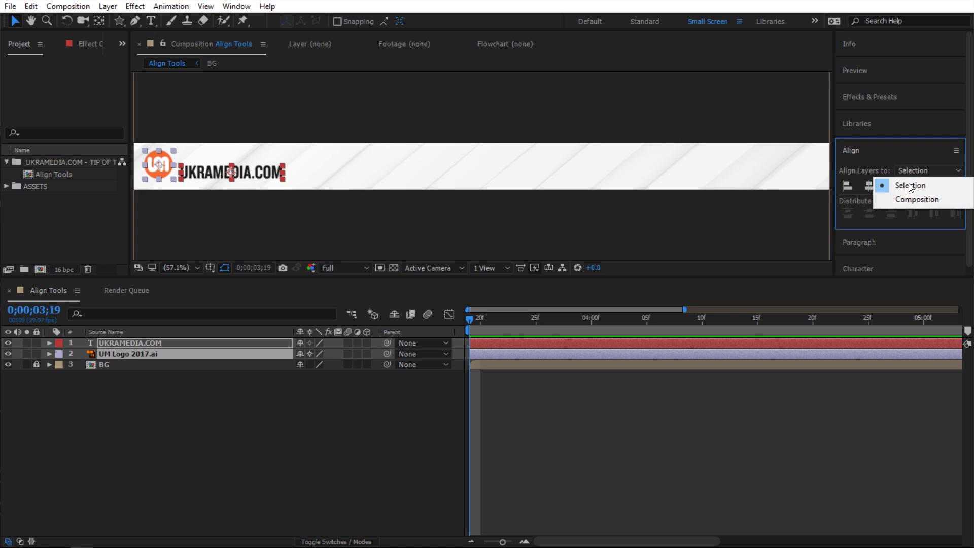
left_click(913, 199)
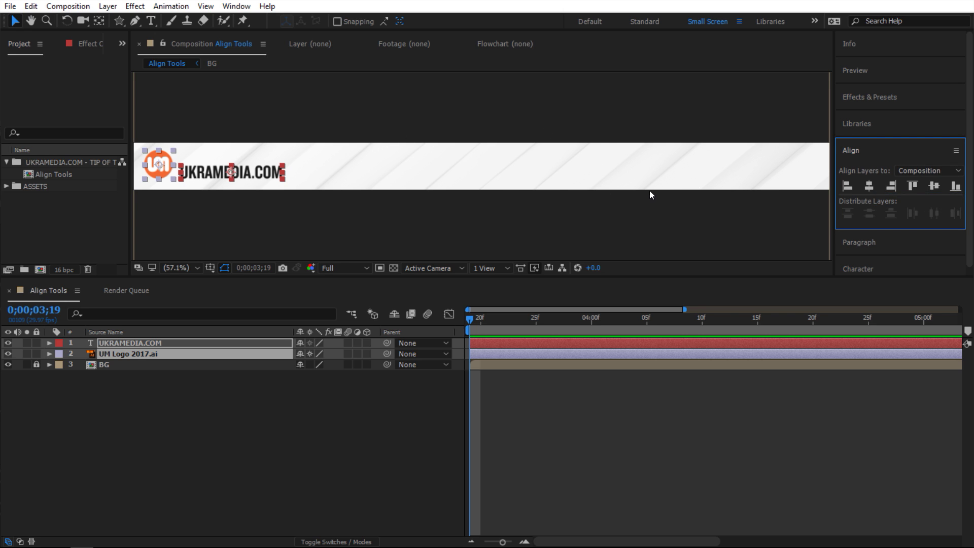
left_click(953, 191)
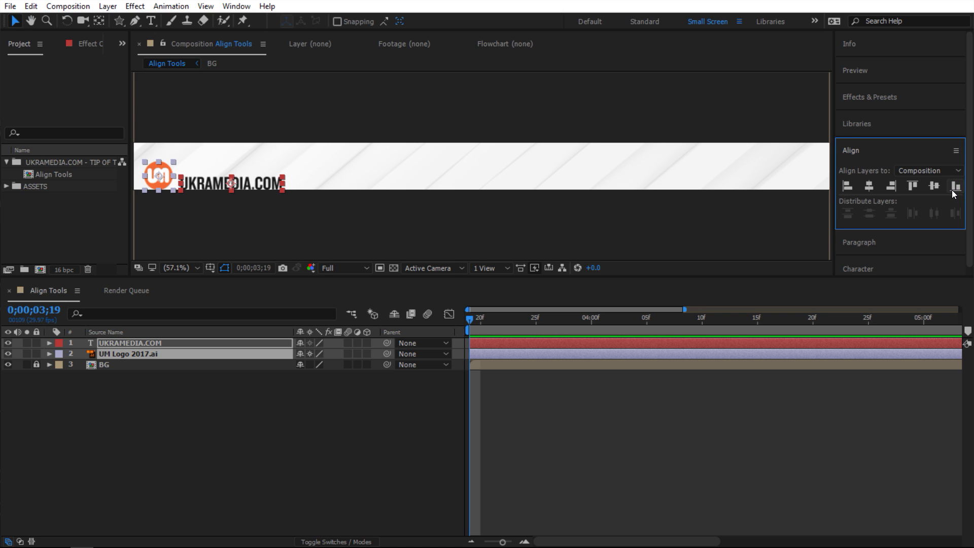
left_click(911, 186)
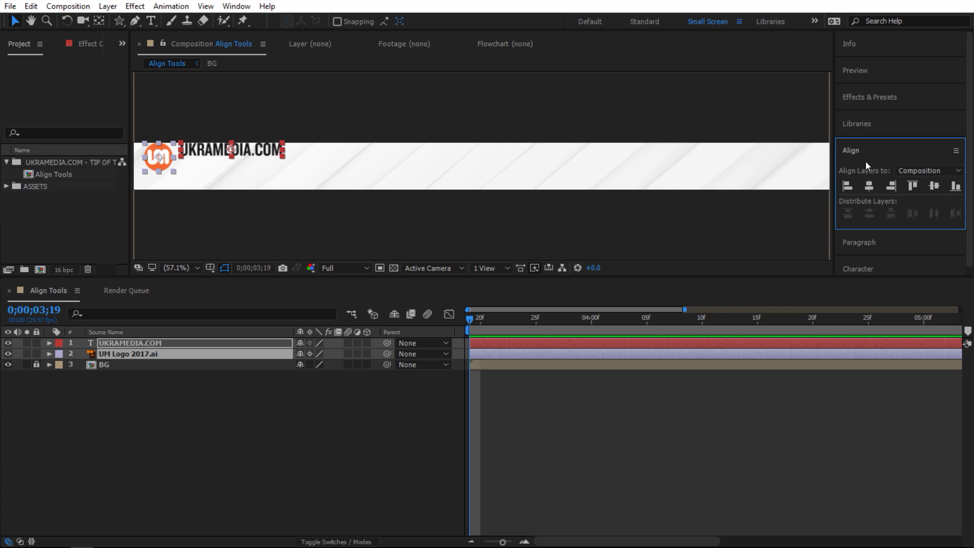
left_click(924, 171)
left_click(557, 197)
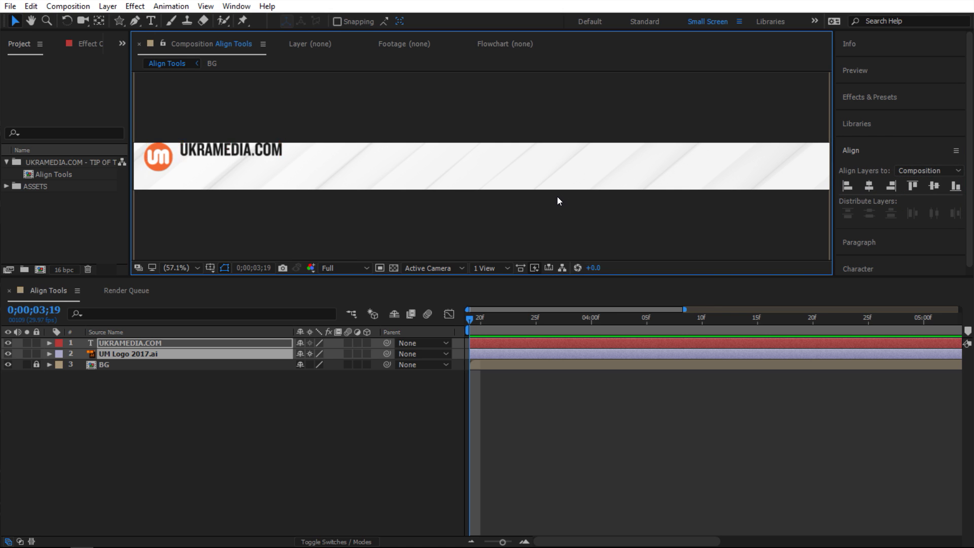
Undo the alignment, then duplicate the logo-and-text pair with Ctrl+D, moving copies right across the banner
key("ctrl+z")
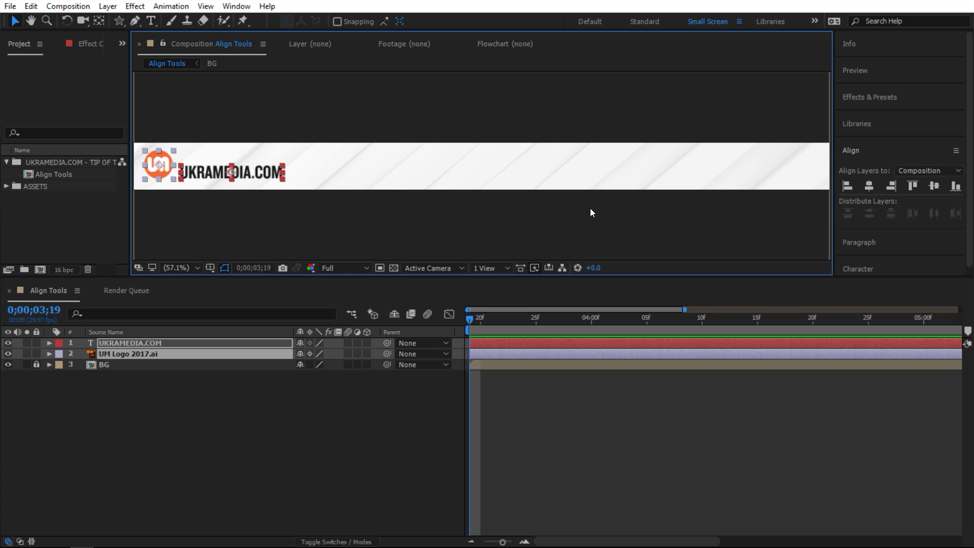
left_click_drag(291, 220, 161, 128)
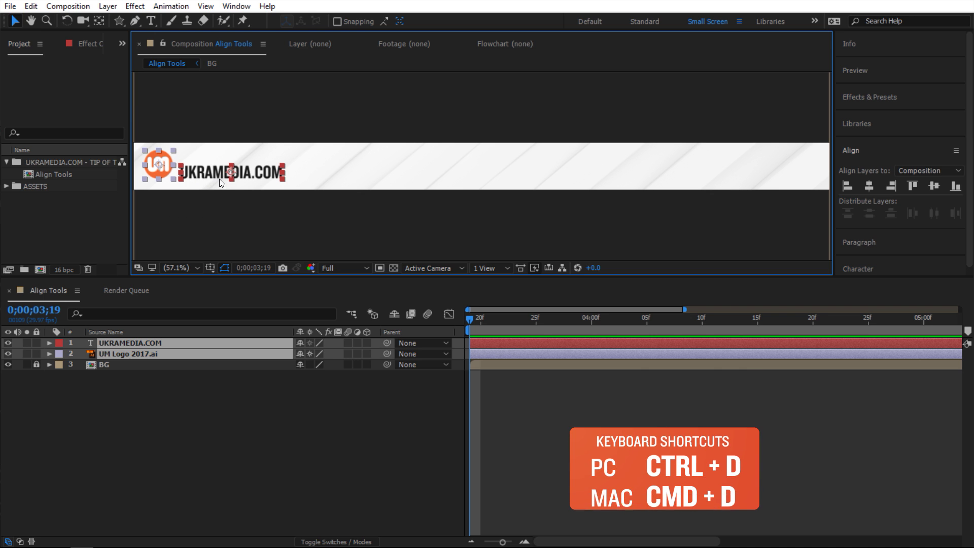
key("ctrl+d")
left_click_drag(230, 175, 752, 175)
key("ctrl+d")
Duplicate the fourth logo to the banner's right end, then select all logo and text layers
key("ctrl+d")
left_click(701, 220)
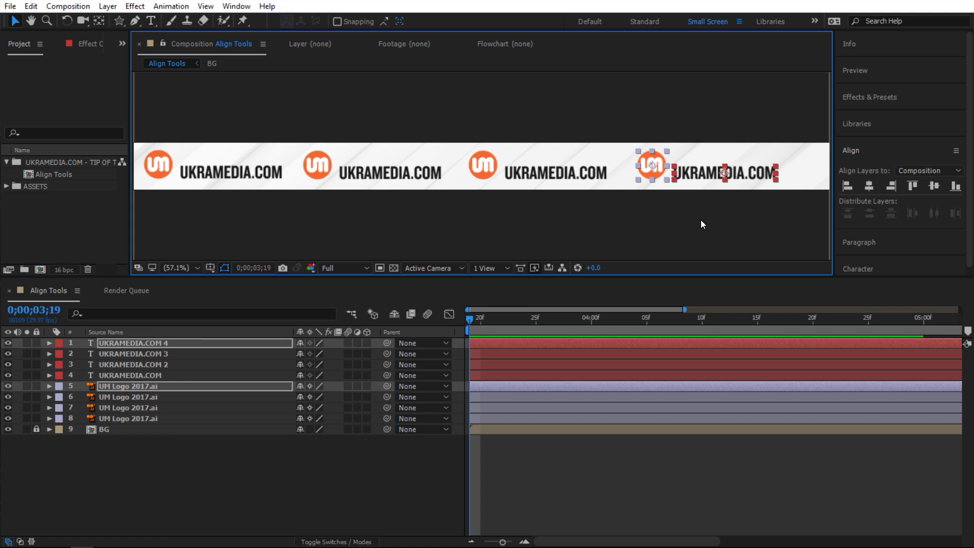
left_click(651, 171)
key("ctrl+d")
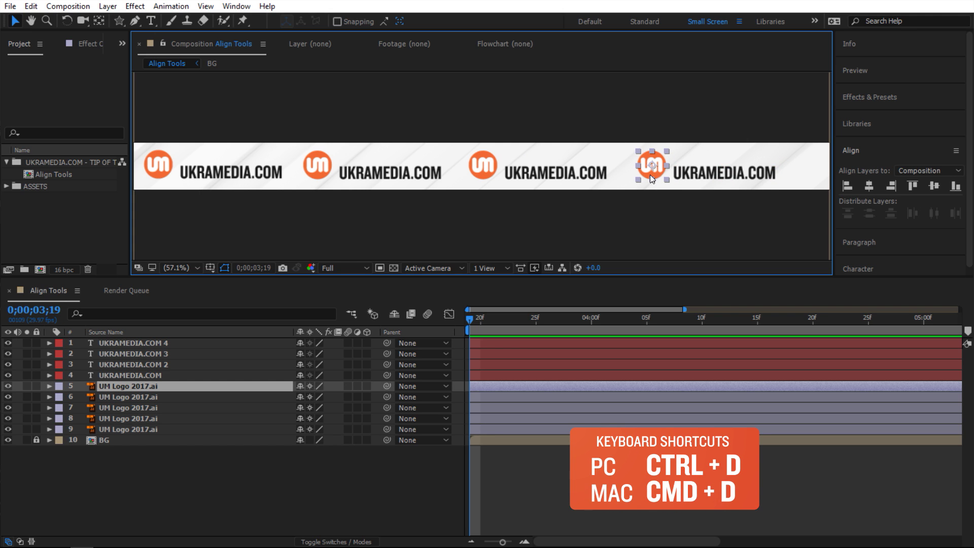
left_click_drag(649, 174, 809, 165)
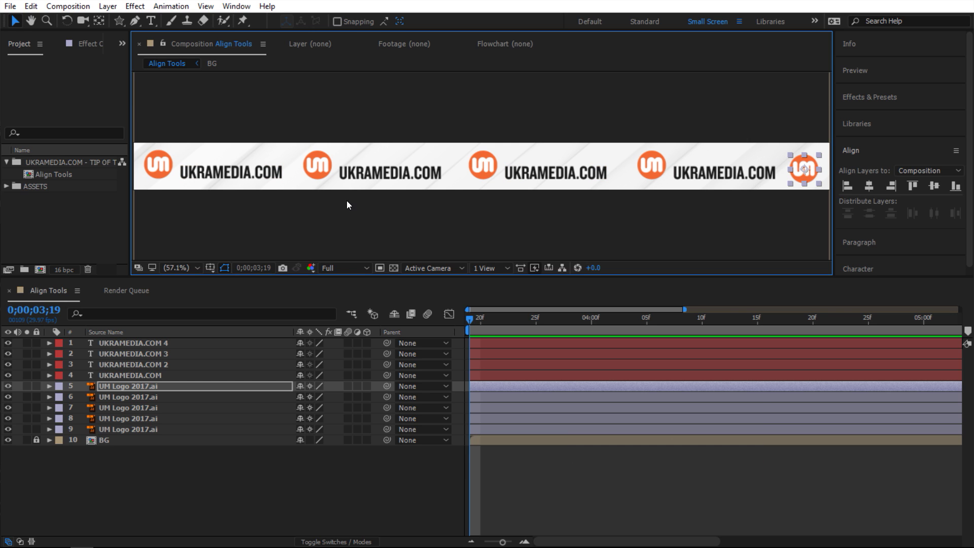
left_click_drag(151, 124, 808, 190)
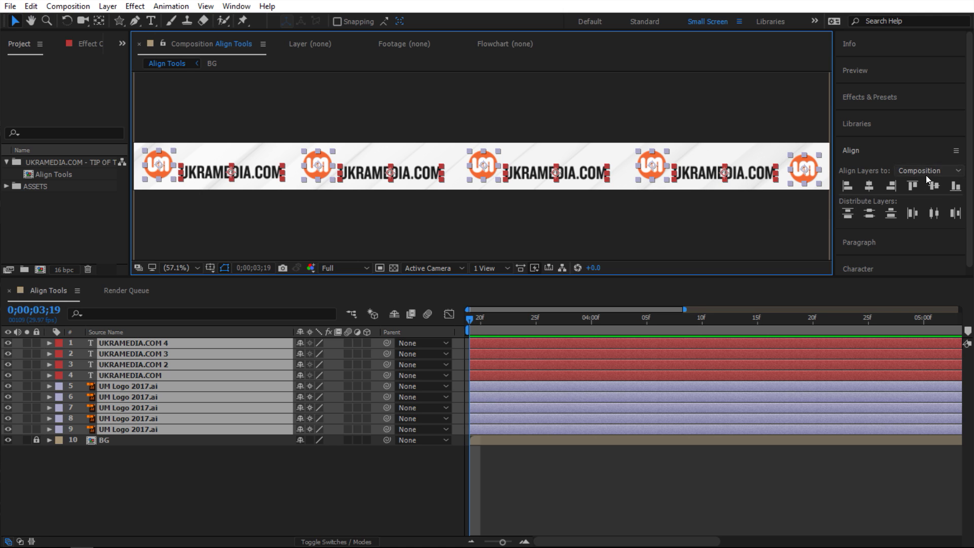
Vertically centre all layers, then align the first logo left and the last logo right
left_click(935, 186)
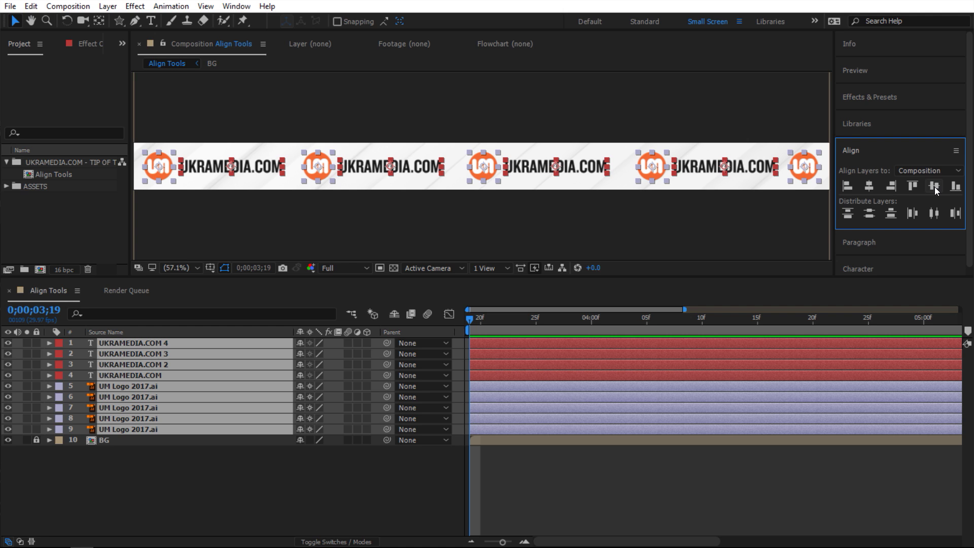
left_click(282, 208)
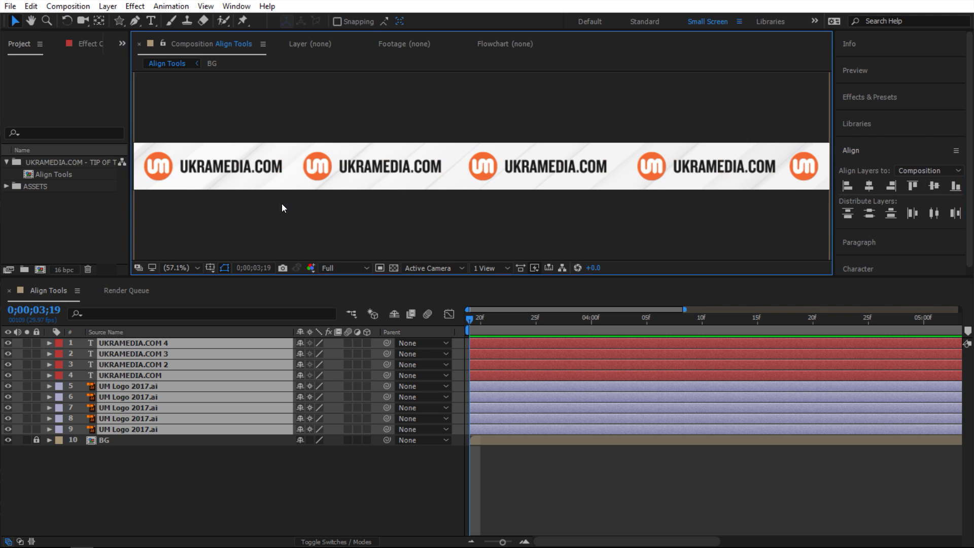
left_click(162, 168)
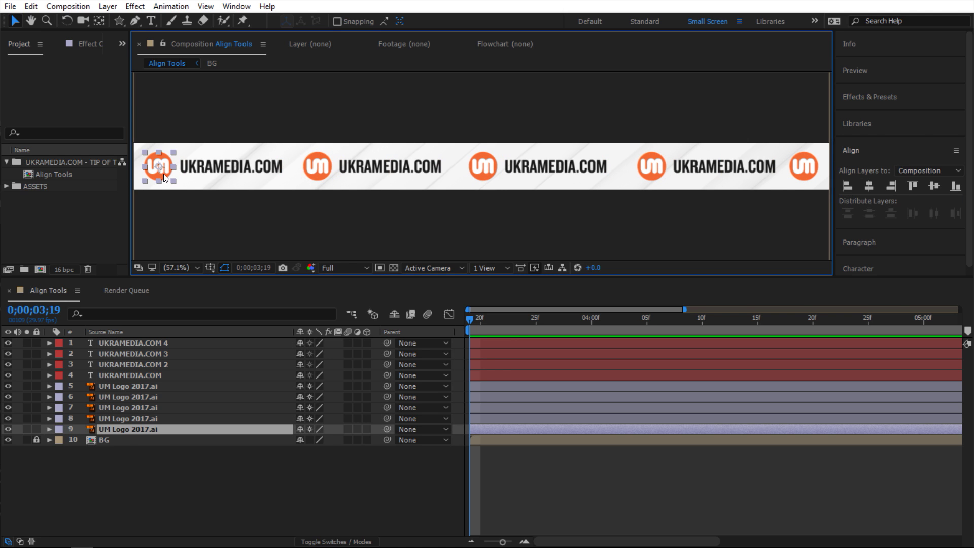
left_click(848, 185)
left_click(803, 168)
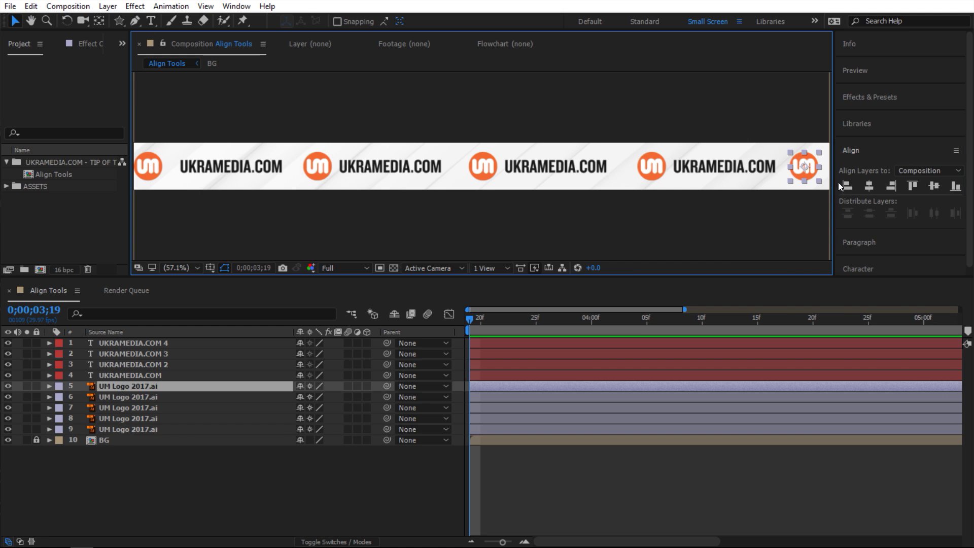
left_click(895, 186)
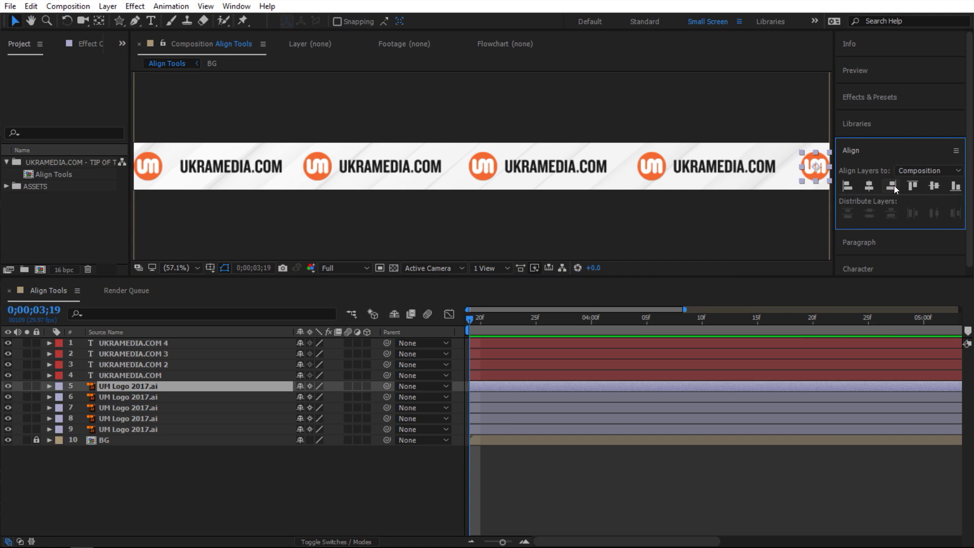
Nudge both outer logos inward with Shift+arrow keys, checking spacing against the proportional grid
left_click(819, 175)
key("shift+Left")
key("shift+Left")
key("shift+Left")
key("shift+Left")
key("shift+Left")
key("shift+Left")
key("shift+Left")
key("shift+Left")
key("shift+Left")
key("shift+Left")
key("shift+Left")
key("shift+Left")
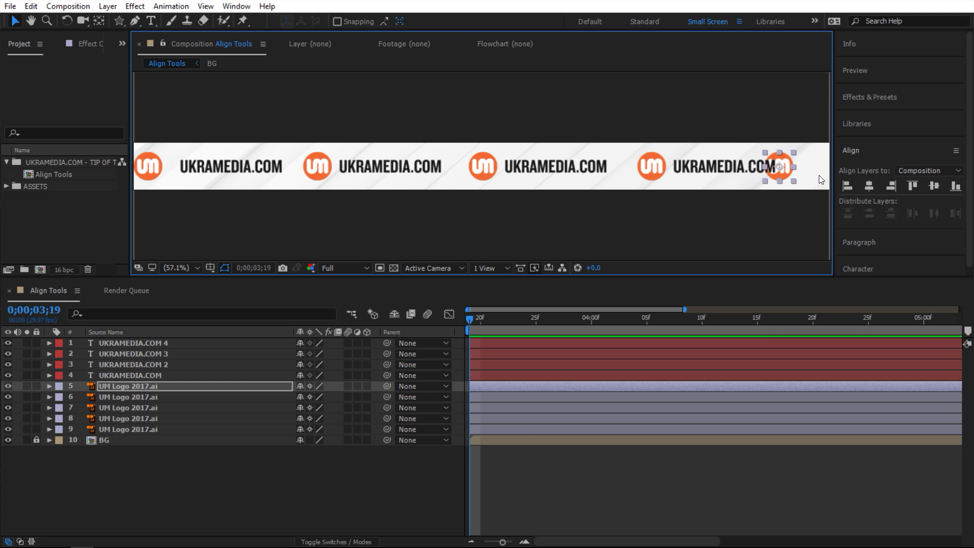
left_click(158, 165)
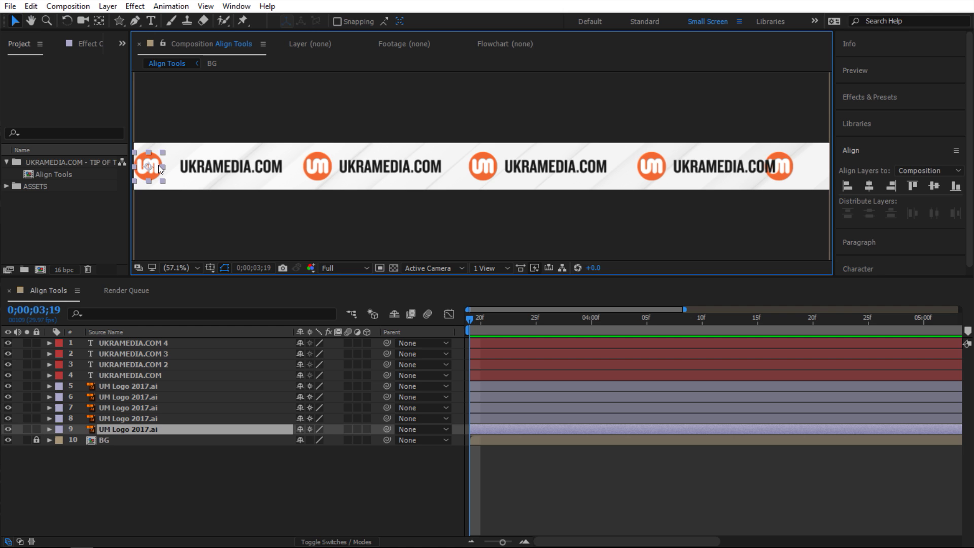
key("shift+Right")
key("shift+Right")
key("shift+Right")
key("shift+Right")
key("shift+Right")
key("shift+Right")
key("shift+Right")
key("shift+Right")
key("shift+Right")
key("shift+Right")
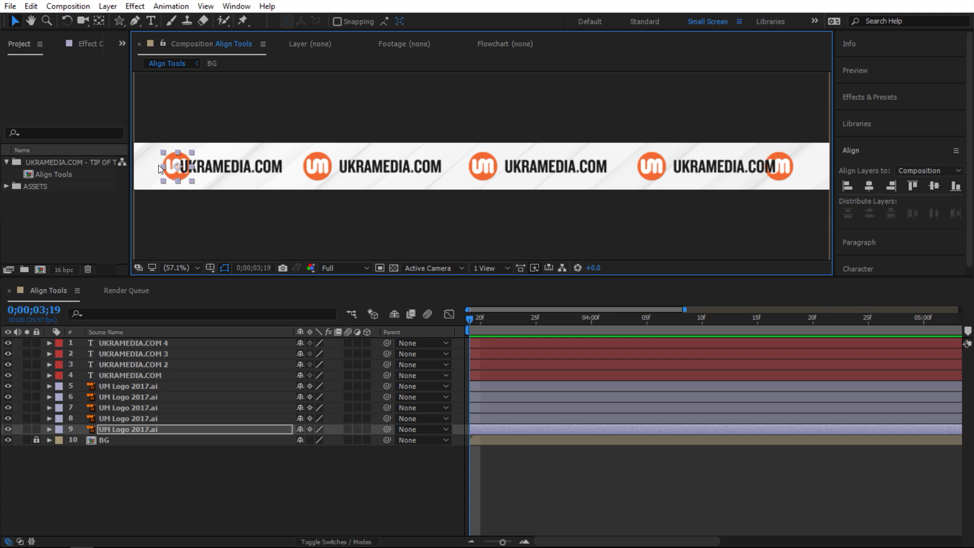
key("alt+apostrophe")
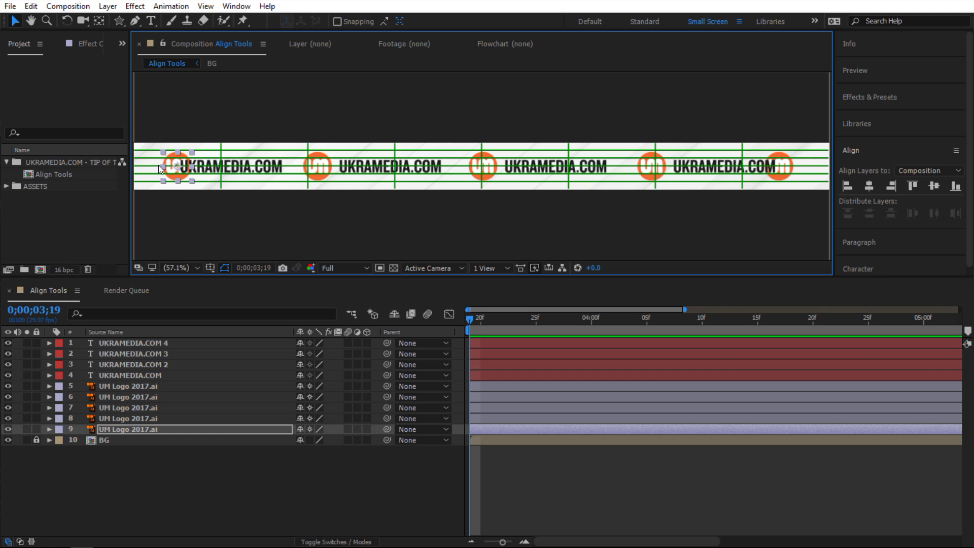
key("shift+Right")
key("shift+Right")
key("shift+Right")
key("alt+apostrophe")
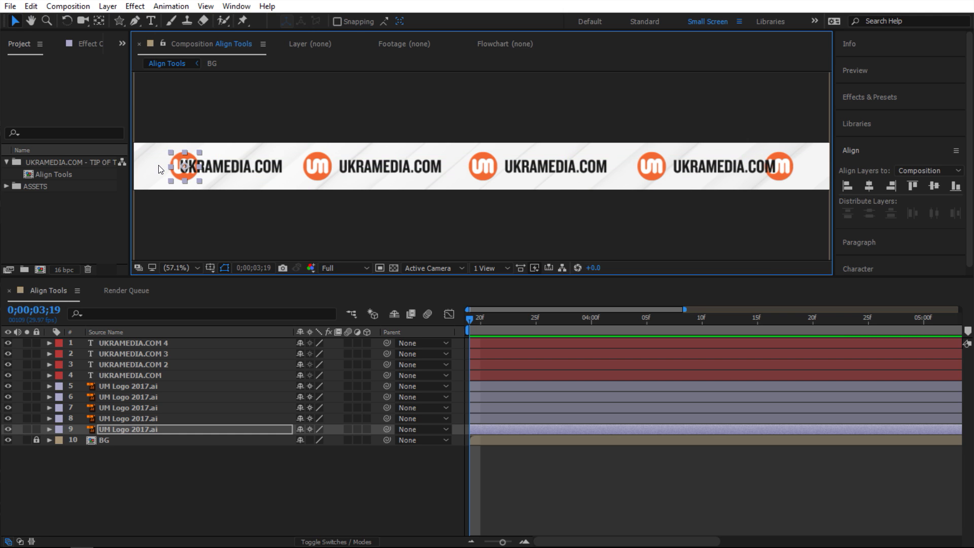
Distribute the five logos and four UKRAMEDIA.COM texts evenly by horizontal centres, then deselect
left_click_drag(172, 126, 795, 208)
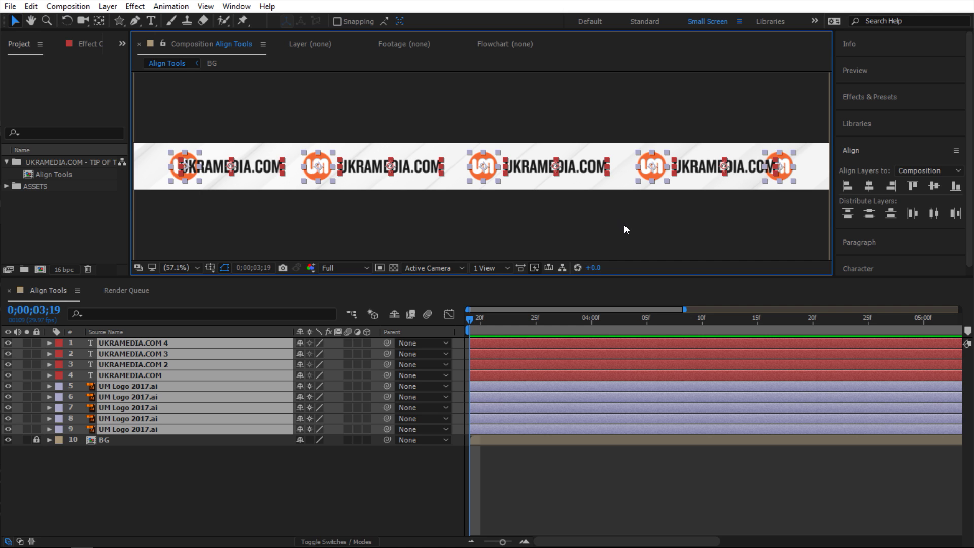
left_click(933, 215)
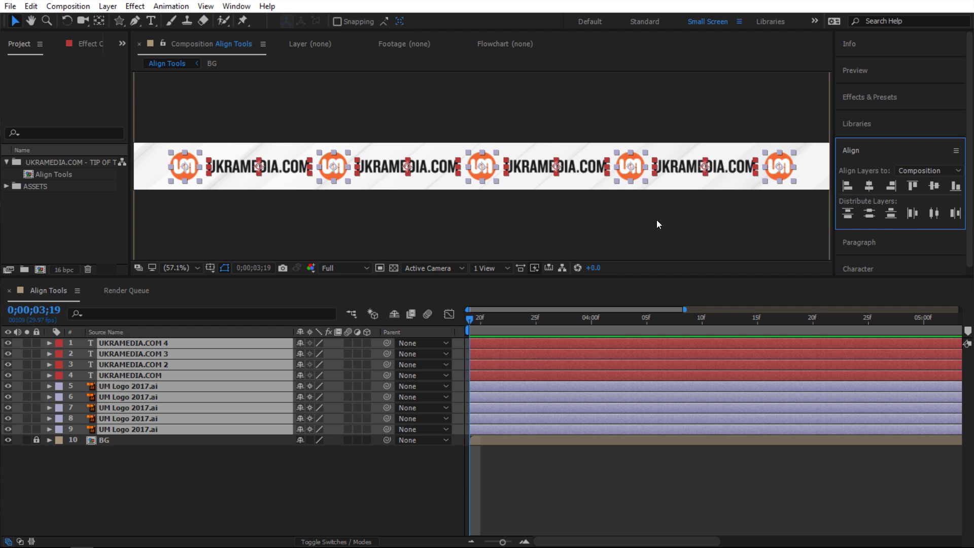
left_click(520, 226)
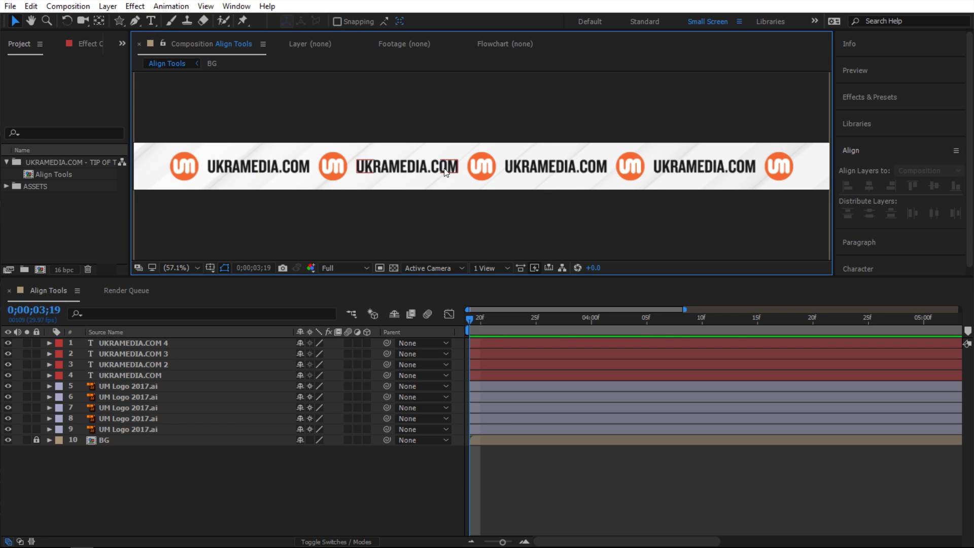